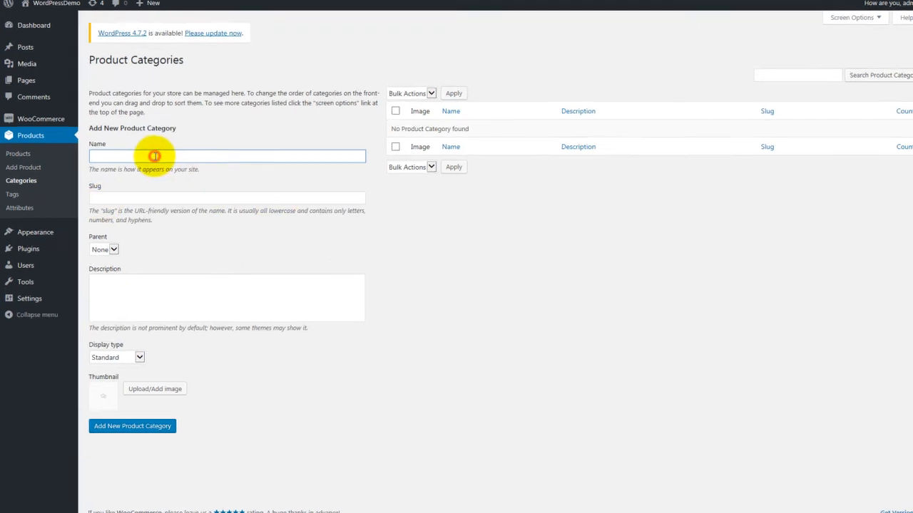
# Step: Name the new product category Homeware, describe it as "The description of my category" and keep the Standard display type
pyautogui.write('Homeware')
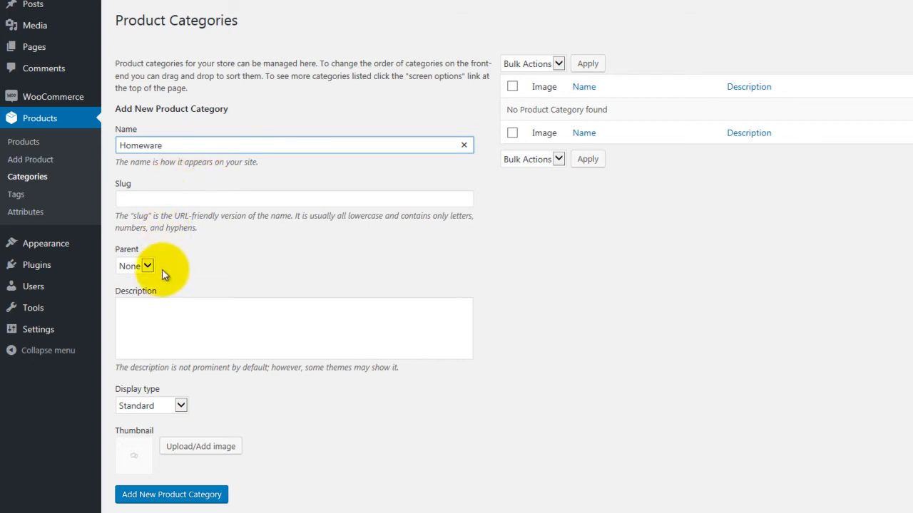
pyautogui.click(158, 303)
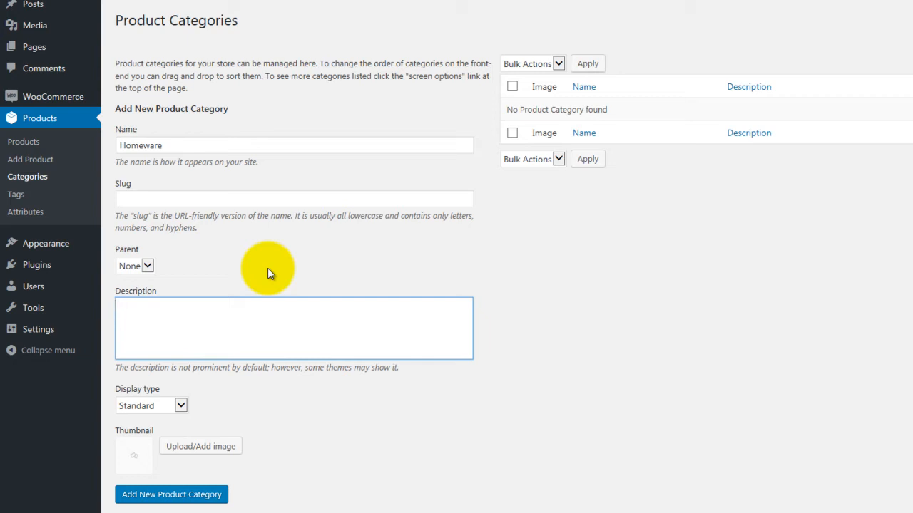
pyautogui.write('The description of my category')
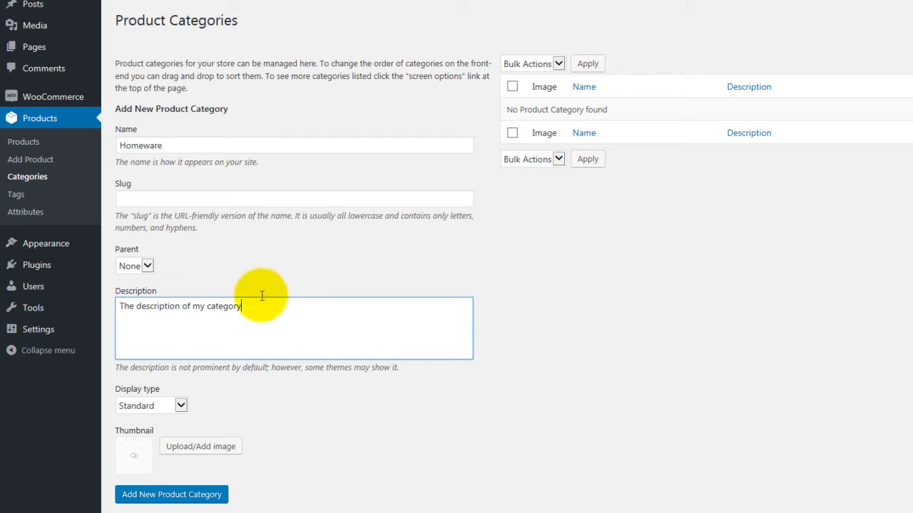
pyautogui.click(180, 405)
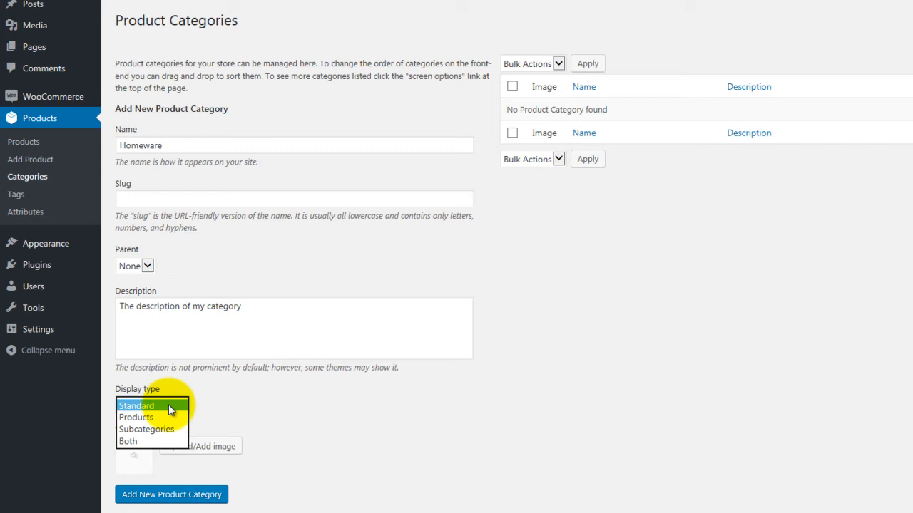
pyautogui.click(236, 402)
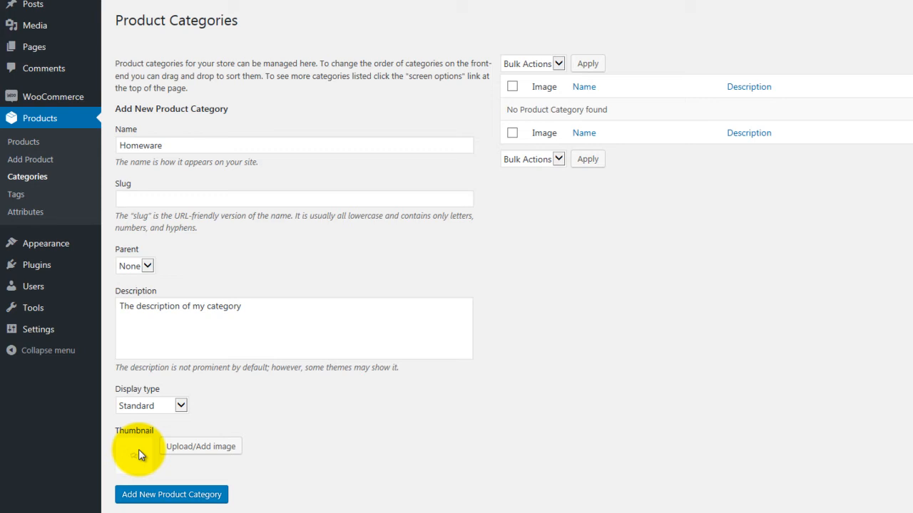
# Step: Use the bookshelf living-room picture from the media library as the Homeware thumbnail and add the category
pyautogui.click(196, 452)
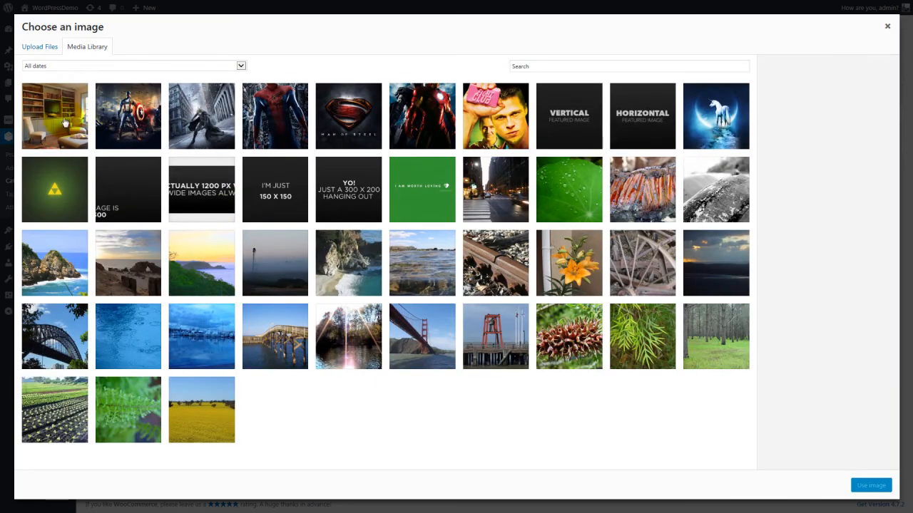
pyautogui.click(64, 123)
pyautogui.click(871, 487)
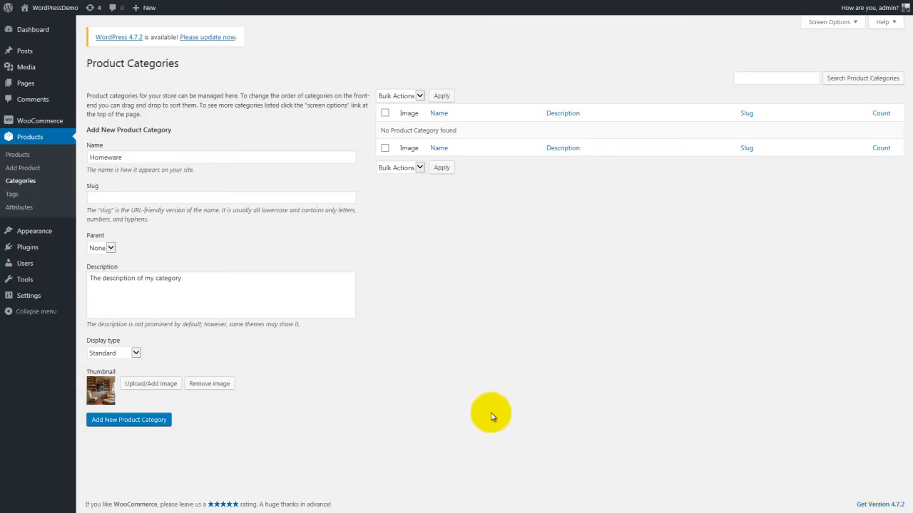
pyautogui.click(122, 420)
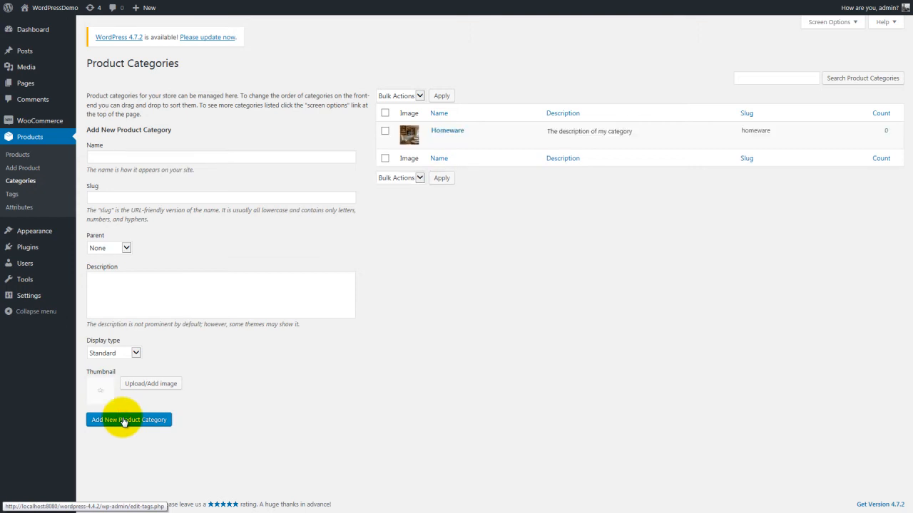
# Step: Fill in a second product category named Motoring with the description "and its description"
pyautogui.moveTo(480, 147)
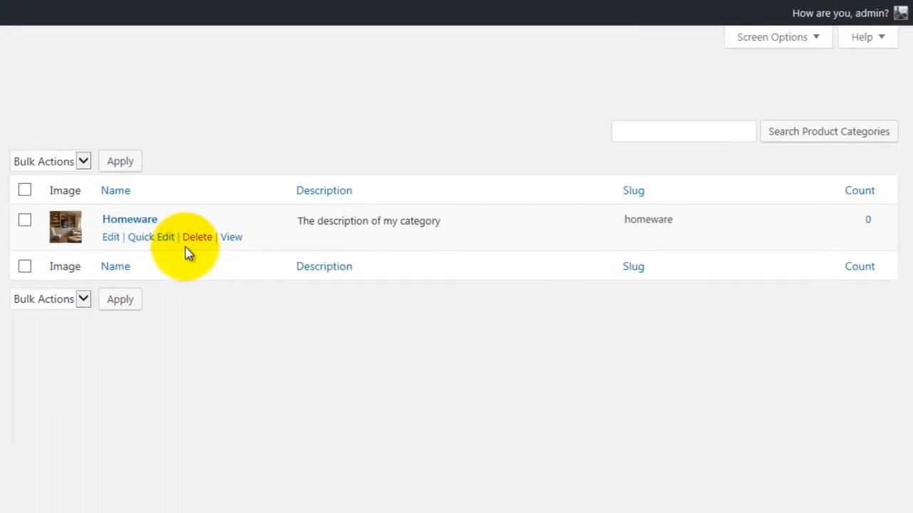
pyautogui.click(131, 156)
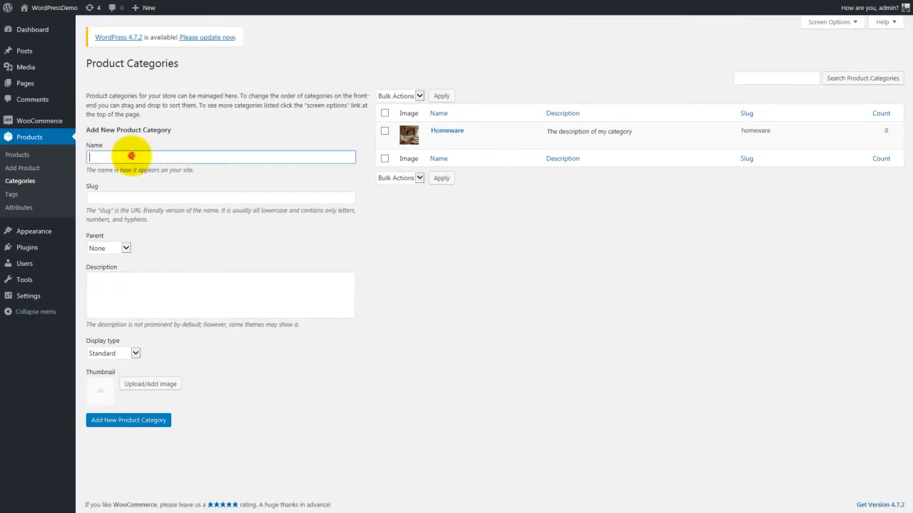
pyautogui.write('Motoring')
pyautogui.click(153, 279)
pyautogui.write('and its description')
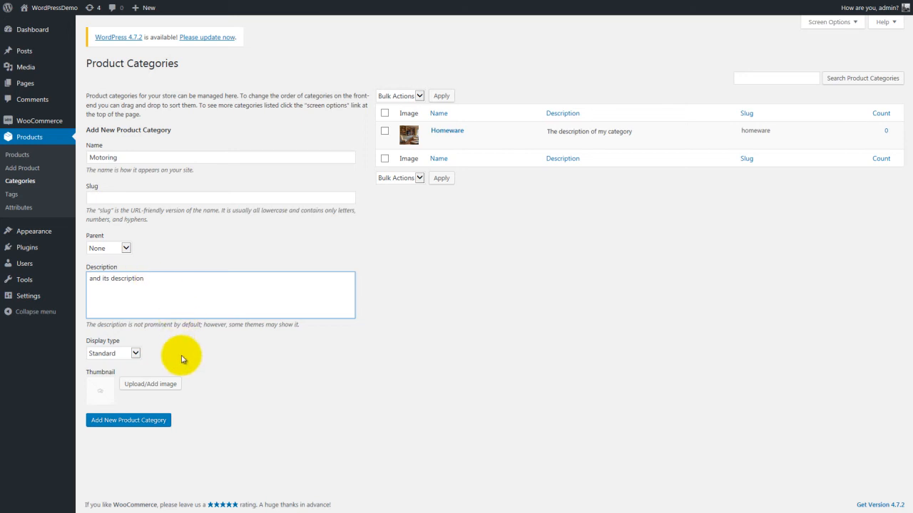
# Step: Upload _77470507_c0016428-geriatric_care-spl.jpg as the Motoring thumbnail and add the category
pyautogui.click(150, 385)
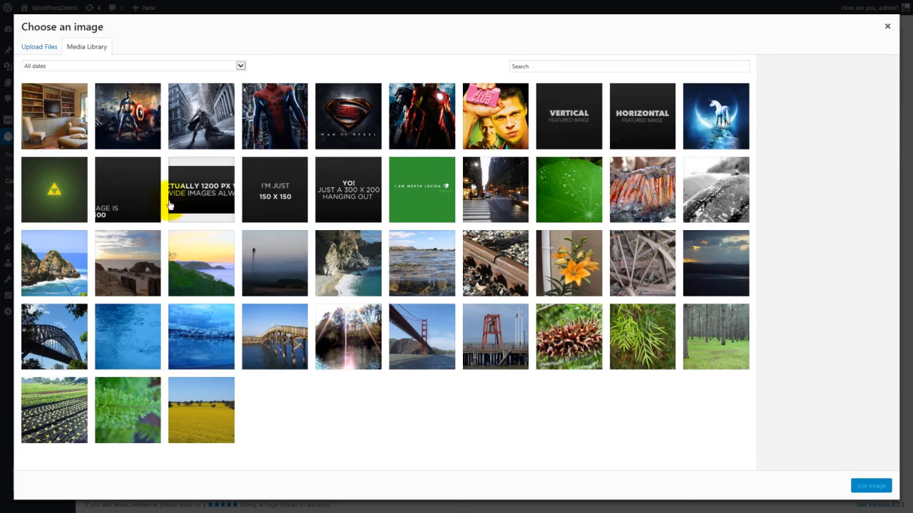
pyautogui.click(41, 48)
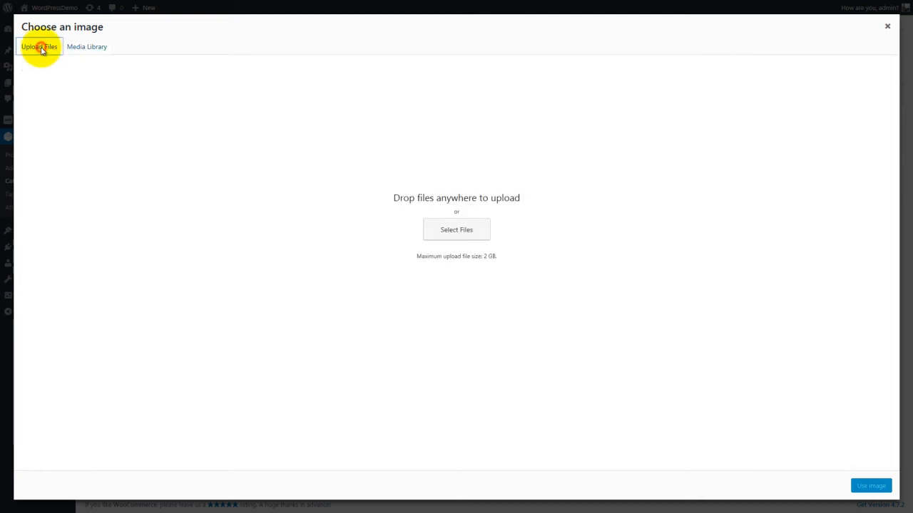
pyautogui.click(444, 230)
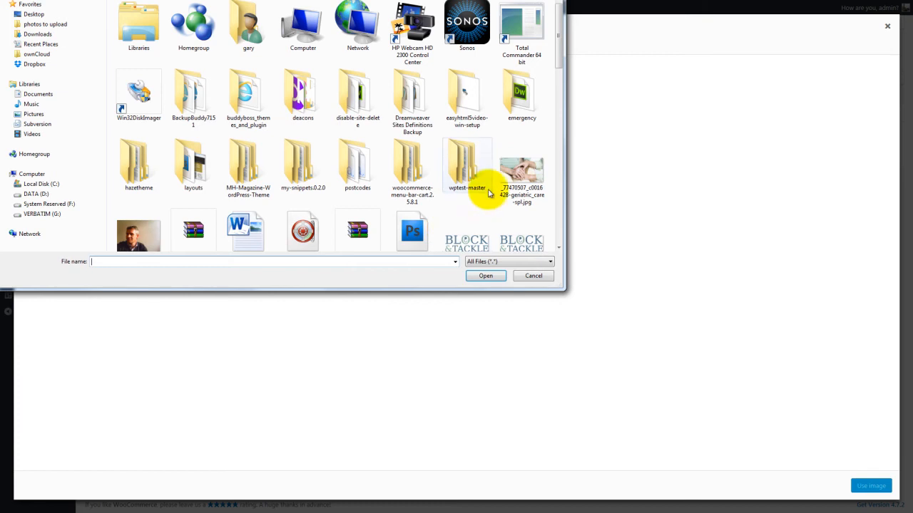
pyautogui.click(522, 171)
pyautogui.click(485, 276)
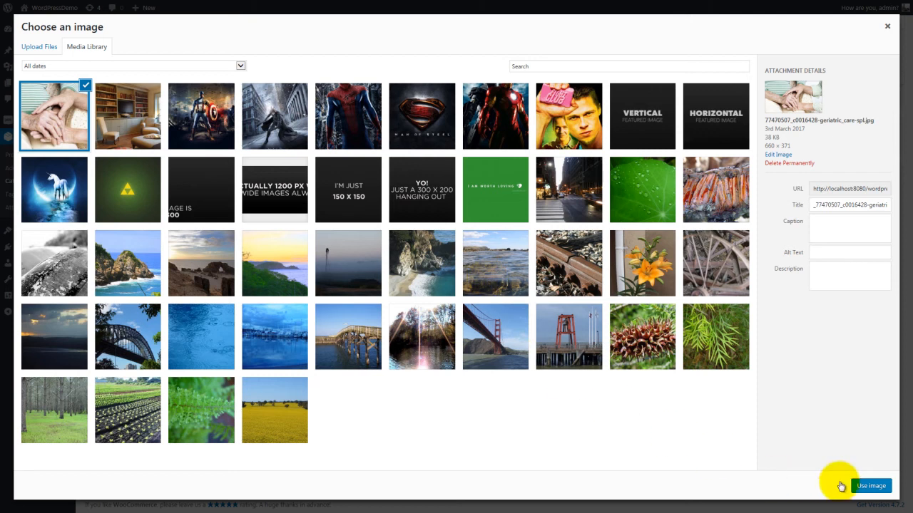
pyautogui.click(874, 487)
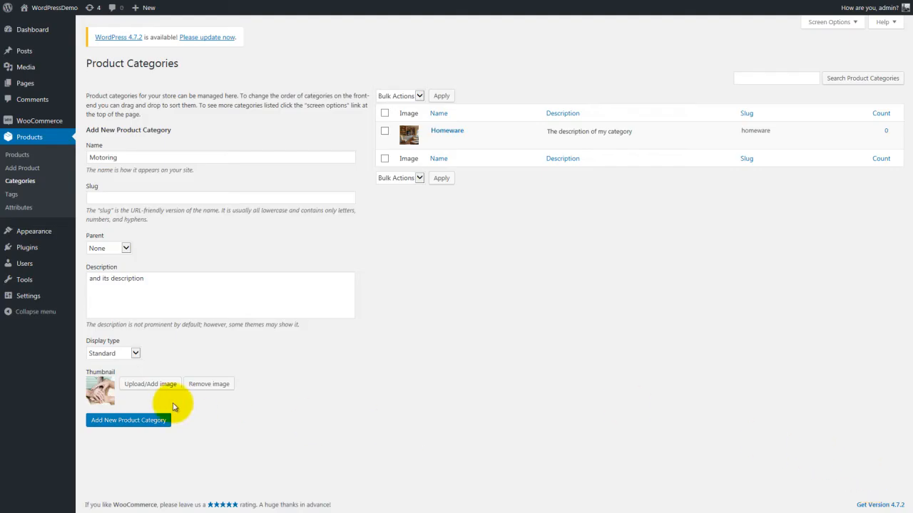
pyautogui.click(145, 423)
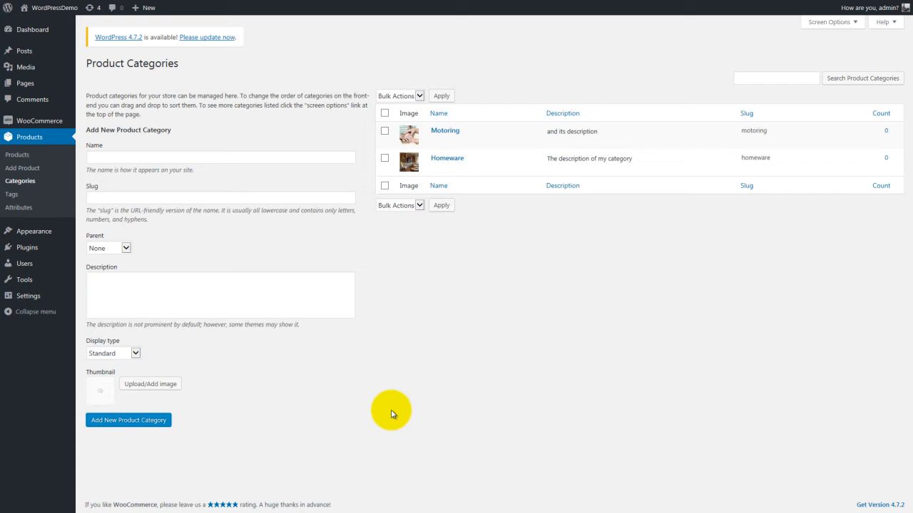
# Step: Add a product category named Kitchen with Homeware as its parent
pyautogui.click(116, 156)
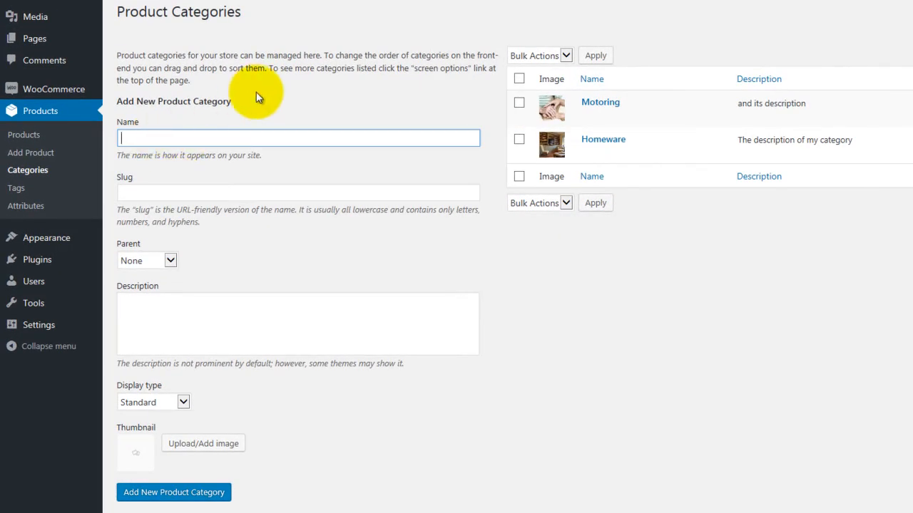
pyautogui.write('Kitchen')
pyautogui.click(170, 261)
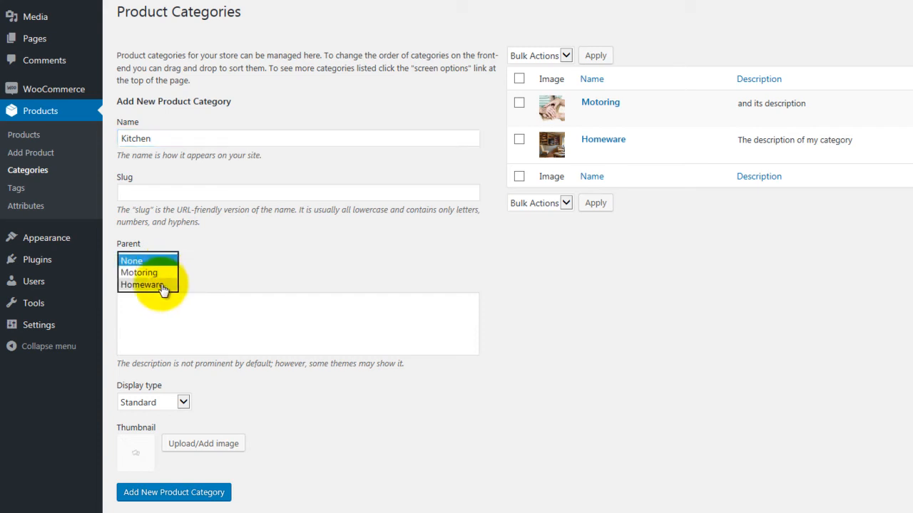
pyautogui.click(161, 285)
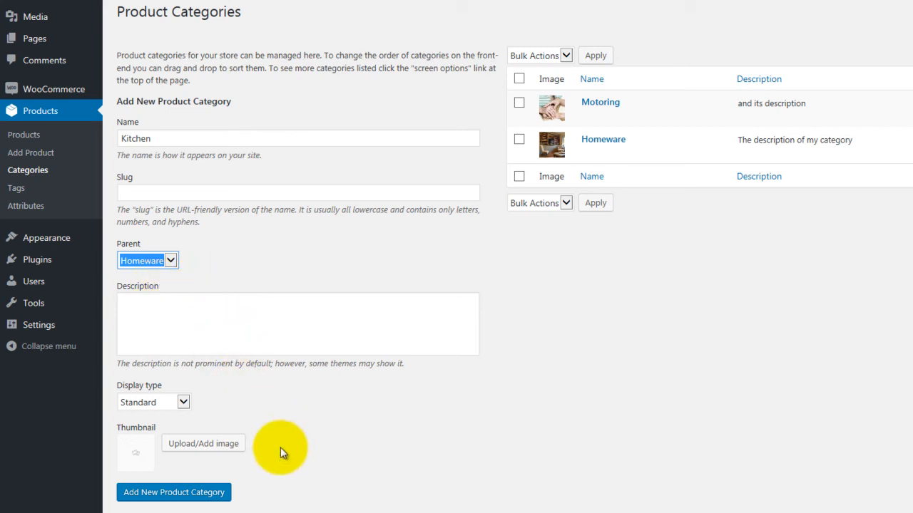
pyautogui.click(199, 499)
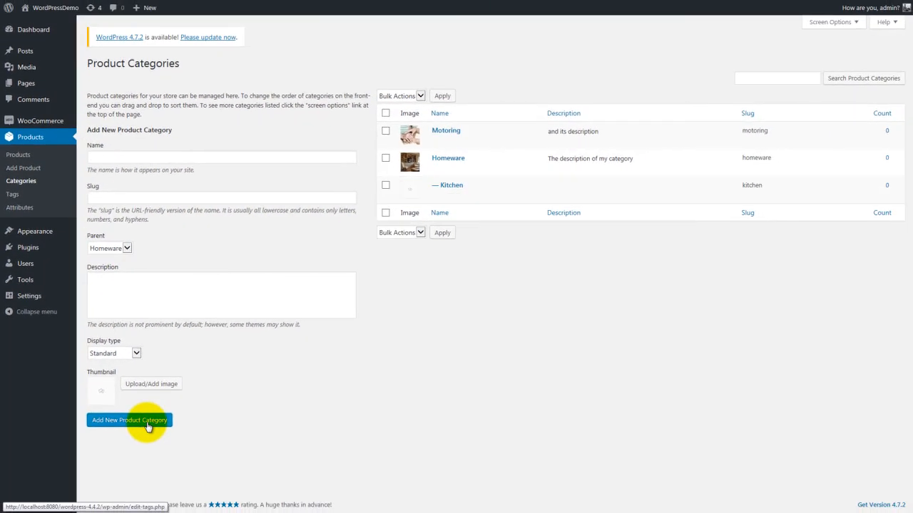
# Step: Review the display type options available for a new product category
pyautogui.moveTo(480, 191)
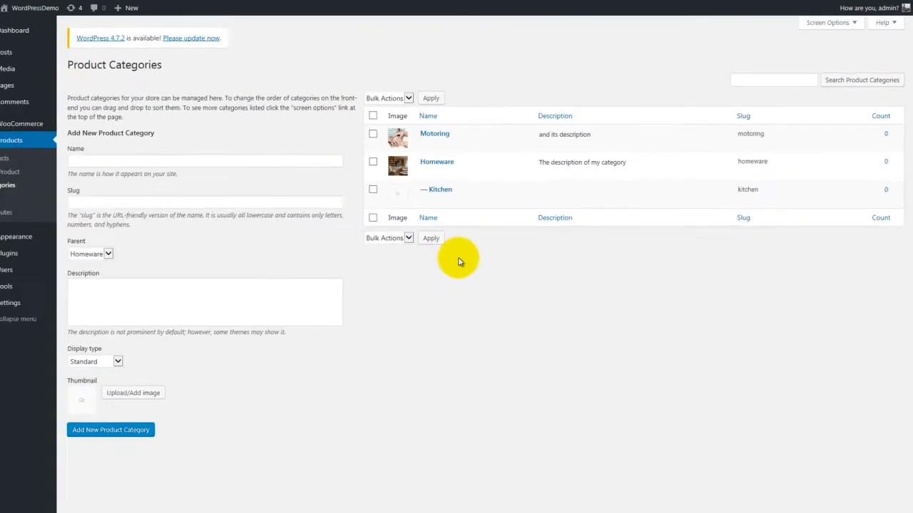
pyautogui.click(136, 353)
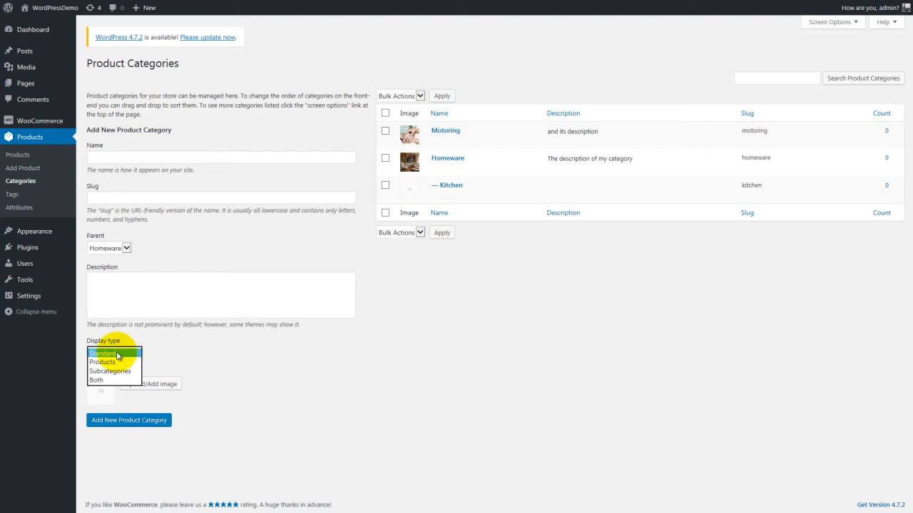
pyautogui.moveTo(493, 202)
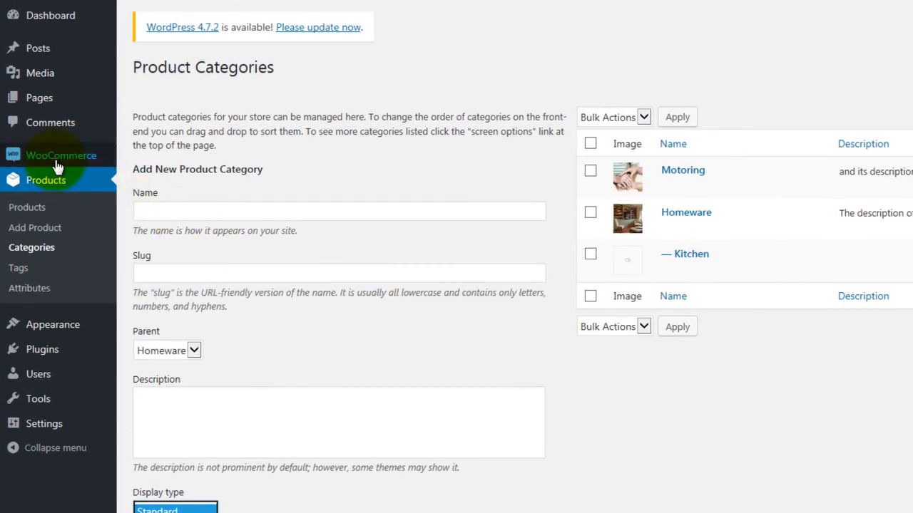
# Step: In the WooCommerce product display settings, set Default Category Display to Show subcategories & products and save the changes
pyautogui.moveTo(53, 160)
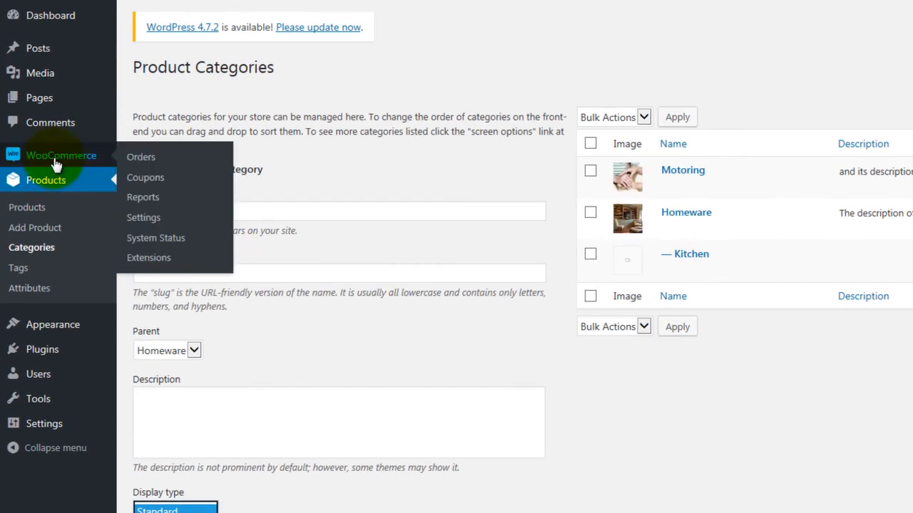
pyautogui.click(158, 221)
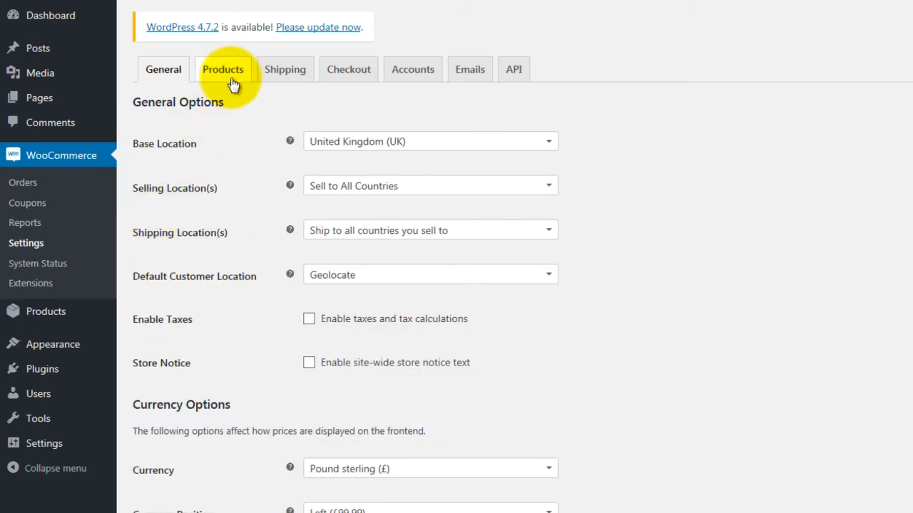
pyautogui.click(232, 86)
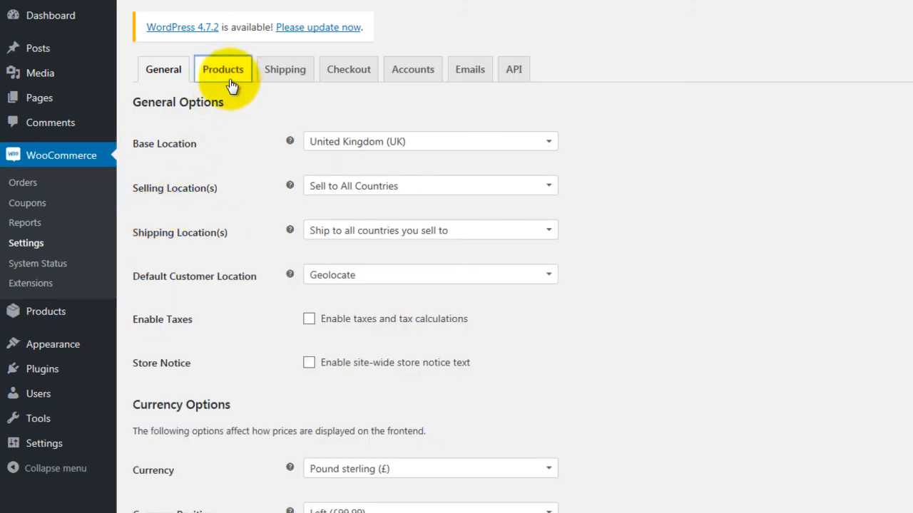
pyautogui.click(197, 99)
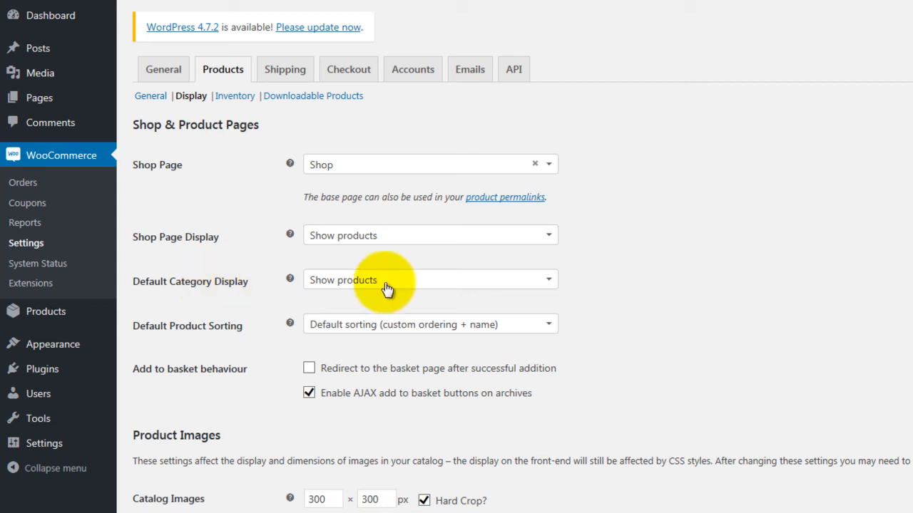
pyautogui.click(514, 290)
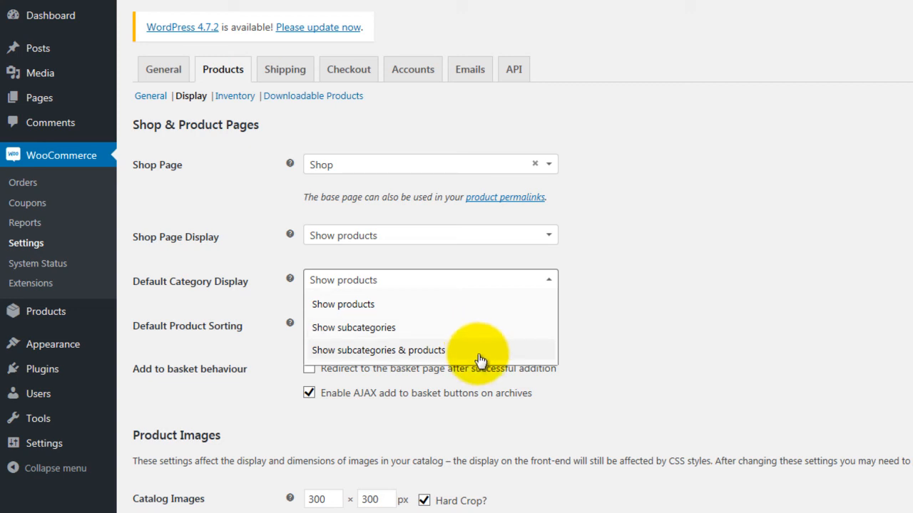
pyautogui.click(428, 350)
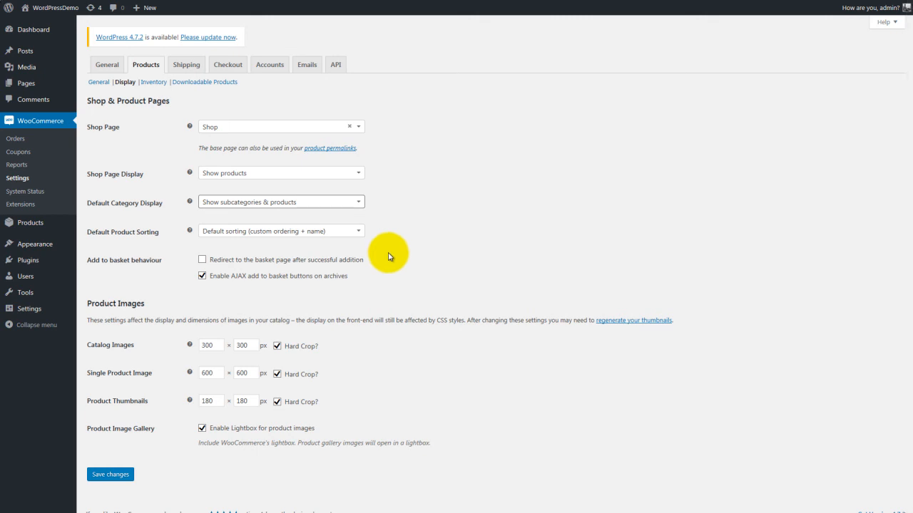
pyautogui.click(128, 479)
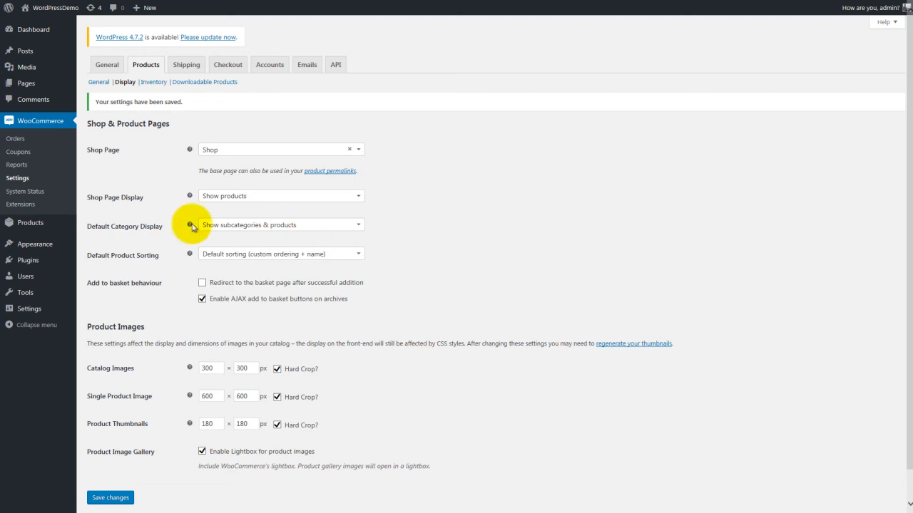
# Step: Return to the store's list of product categories
pyautogui.moveTo(12, 223)
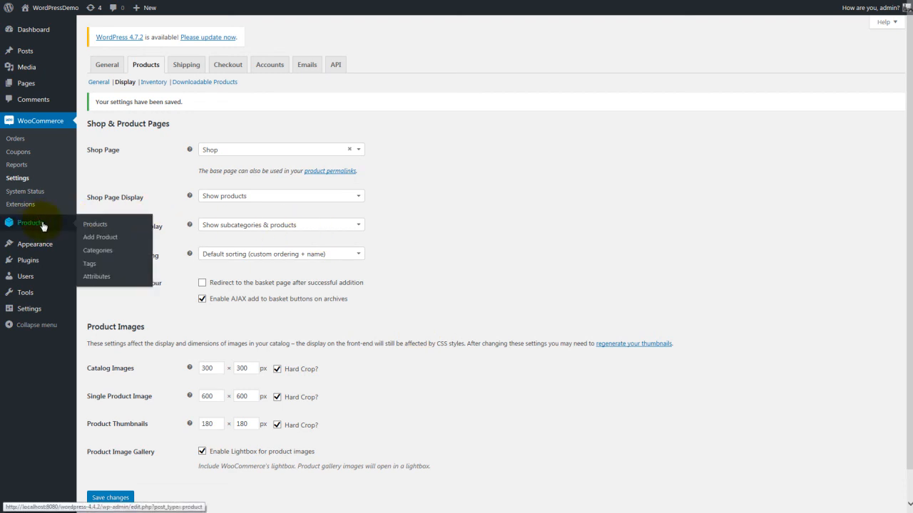
pyautogui.click(111, 253)
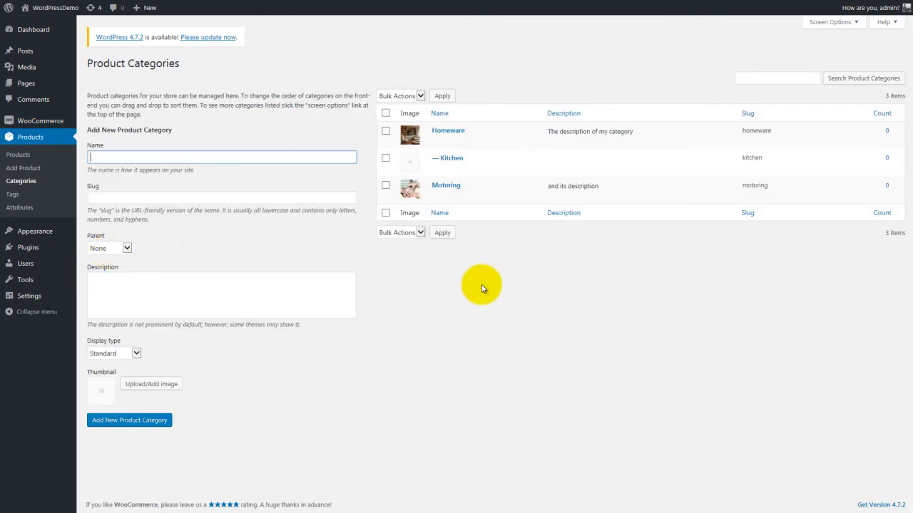
pyautogui.moveTo(487, 197)
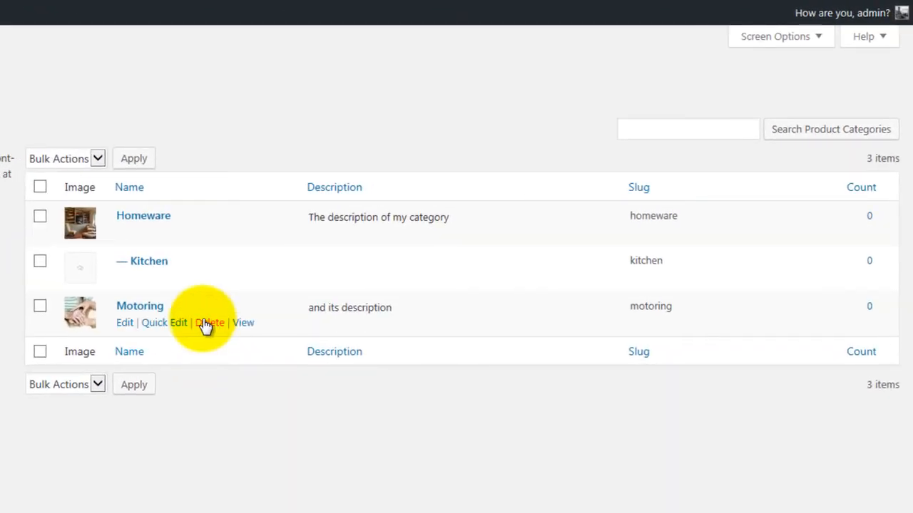
pyautogui.moveTo(179, 281)
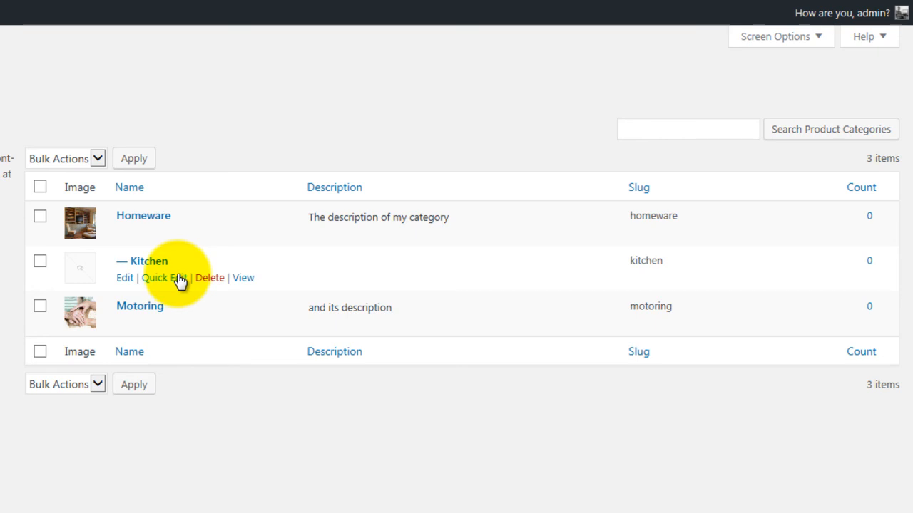
# Step: Give the Kitchen category the description "My new description for kitchen" and check its display type options
pyautogui.click(124, 278)
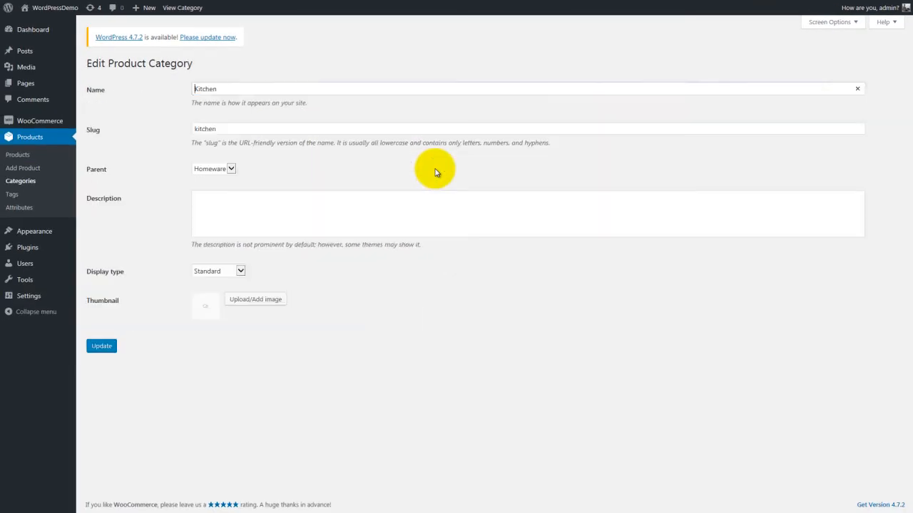
pyautogui.click(256, 196)
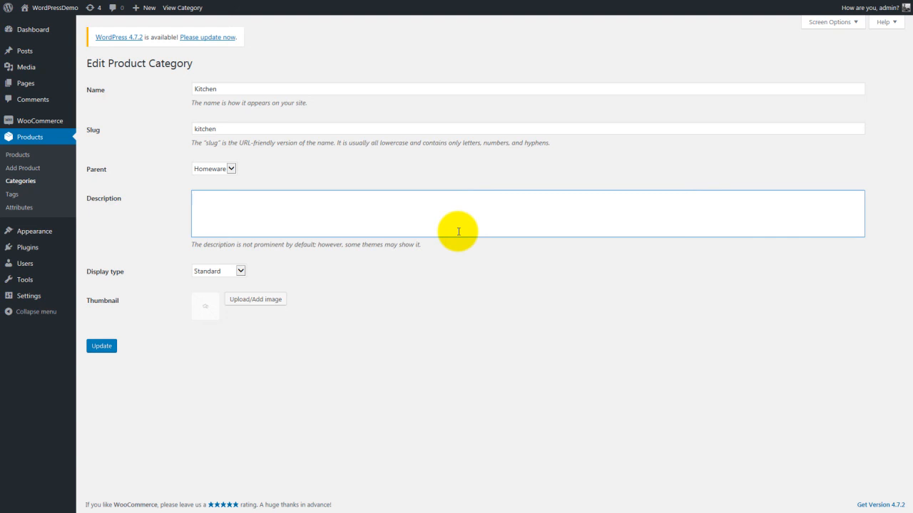
pyautogui.write('My new description for kitchen')
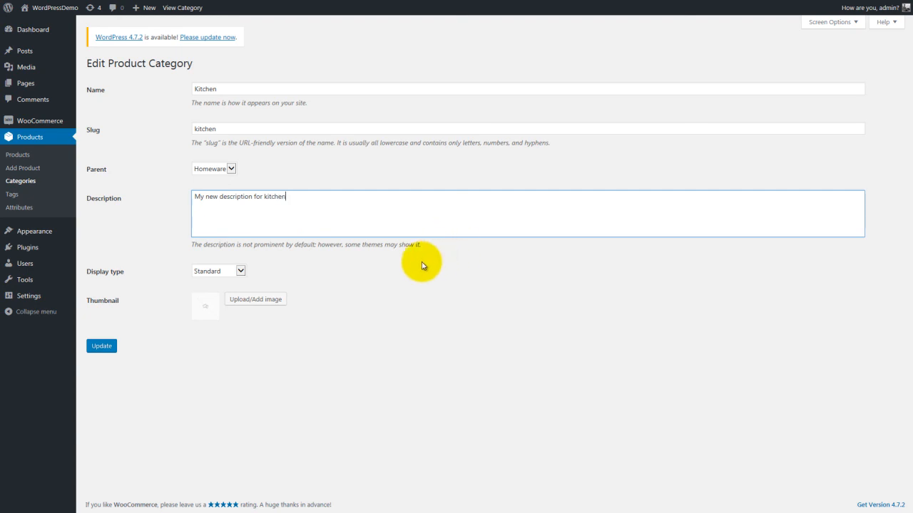
pyautogui.click(241, 272)
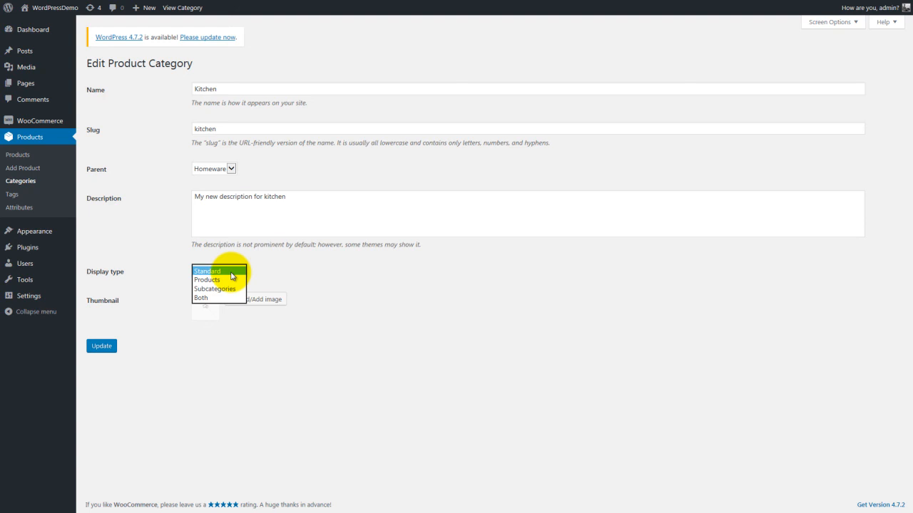
pyautogui.click(322, 354)
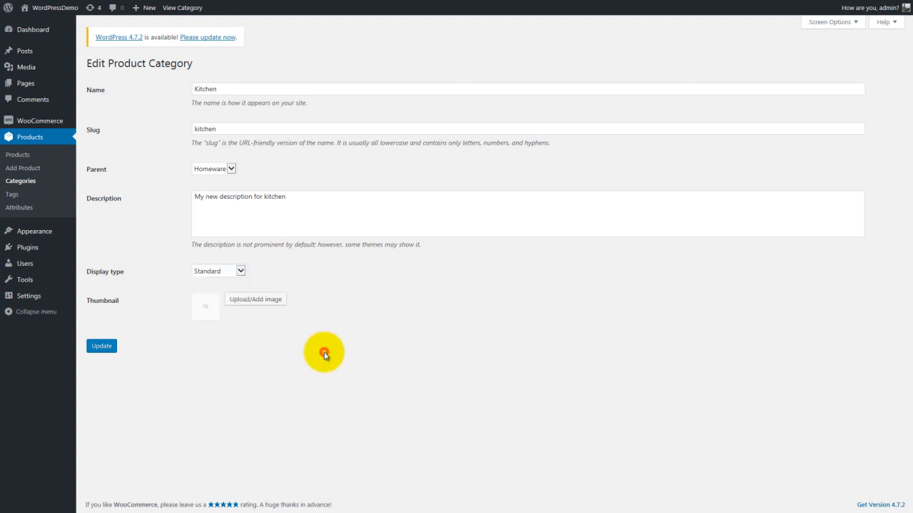
# Step: Update the Kitchen category with the third media library image as its thumbnail and return to the product categories list
pyautogui.click(255, 300)
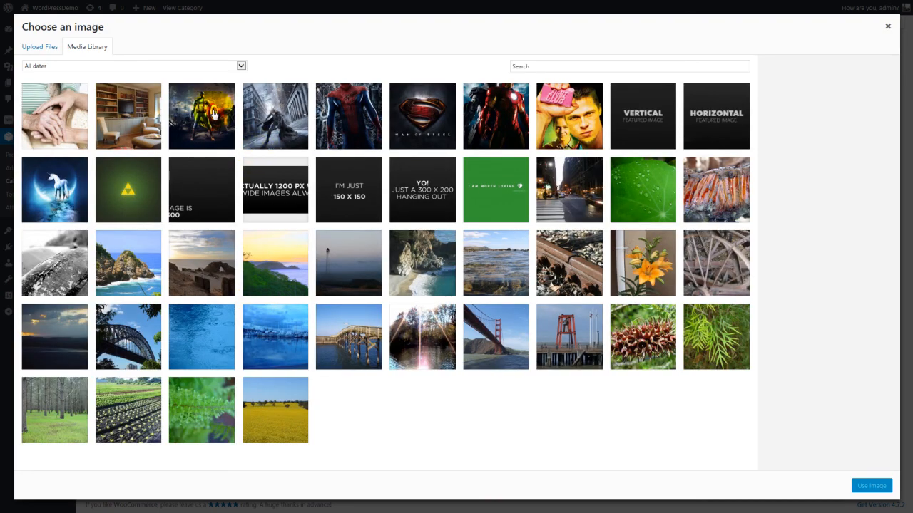
pyautogui.click(216, 114)
pyautogui.click(871, 485)
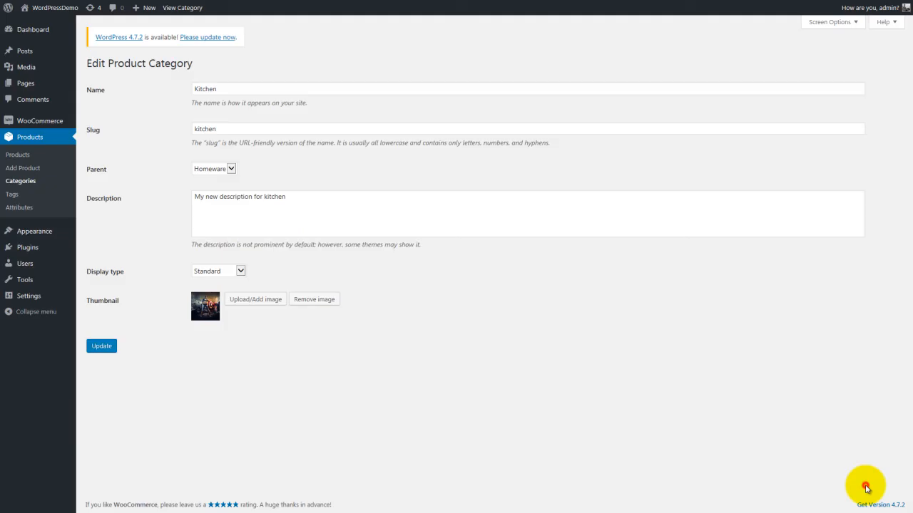
pyautogui.click(114, 348)
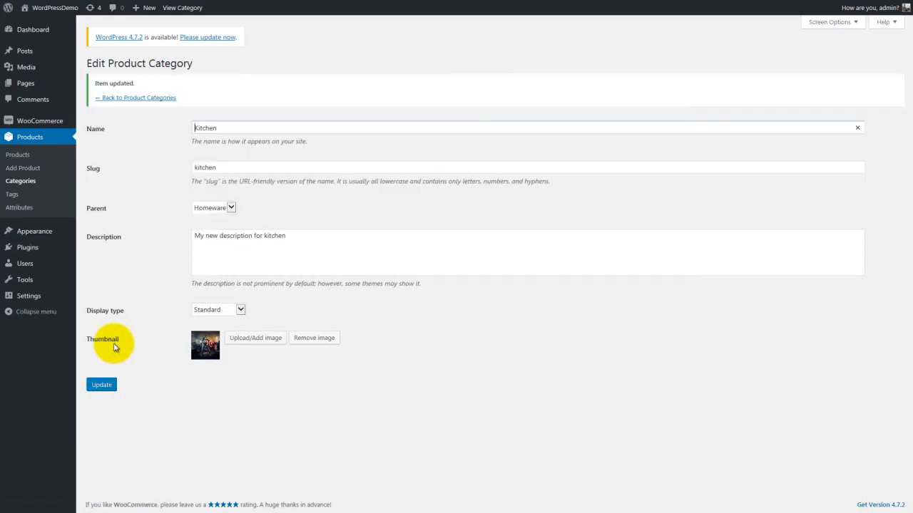
pyautogui.click(142, 99)
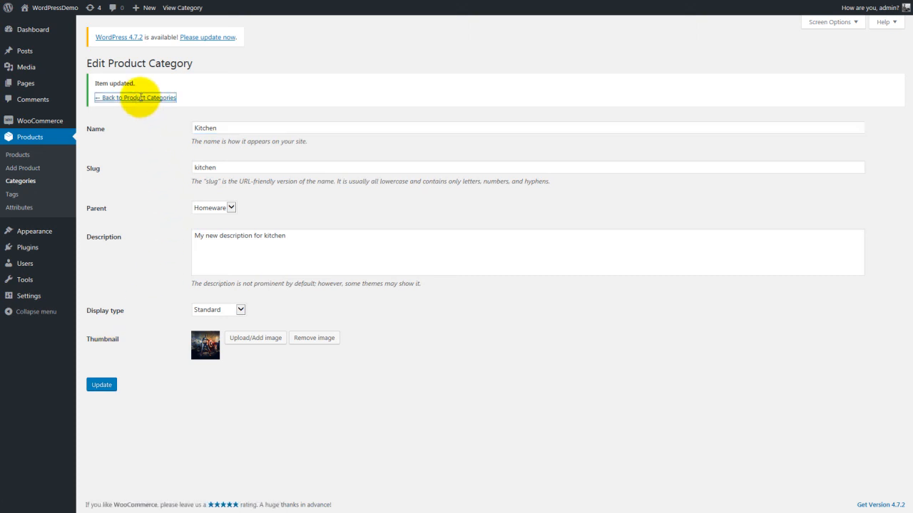